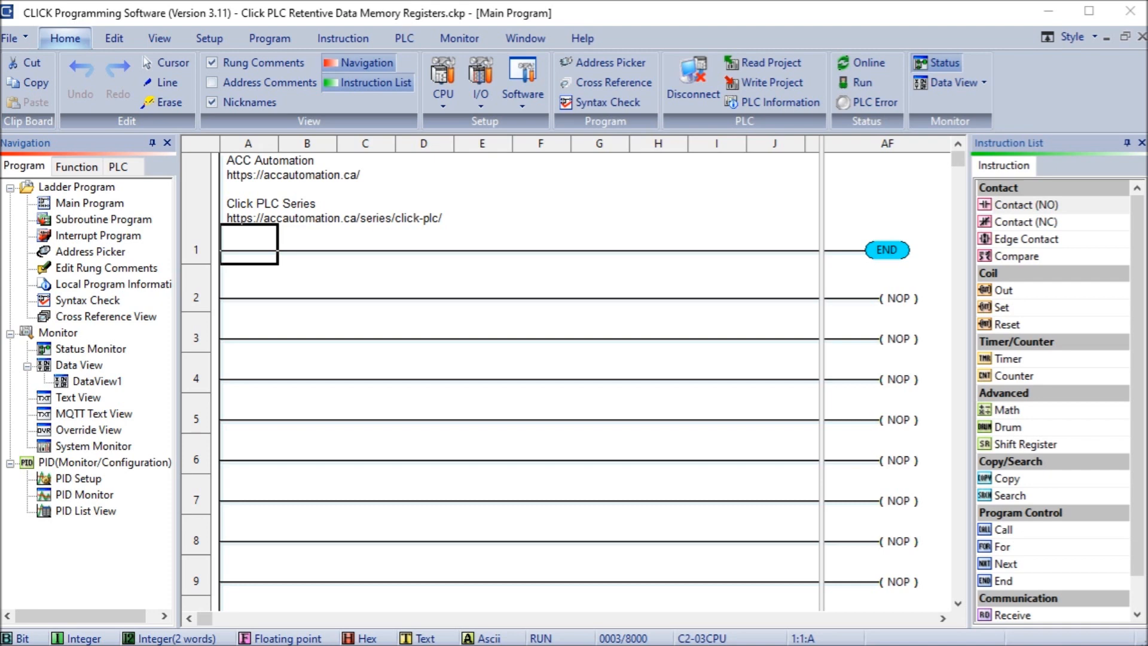
Examine the system options in the software setup, including the retentive values setting, and close the dialog without changes
{"action": "left_click", "coordinate": [210, 45]}
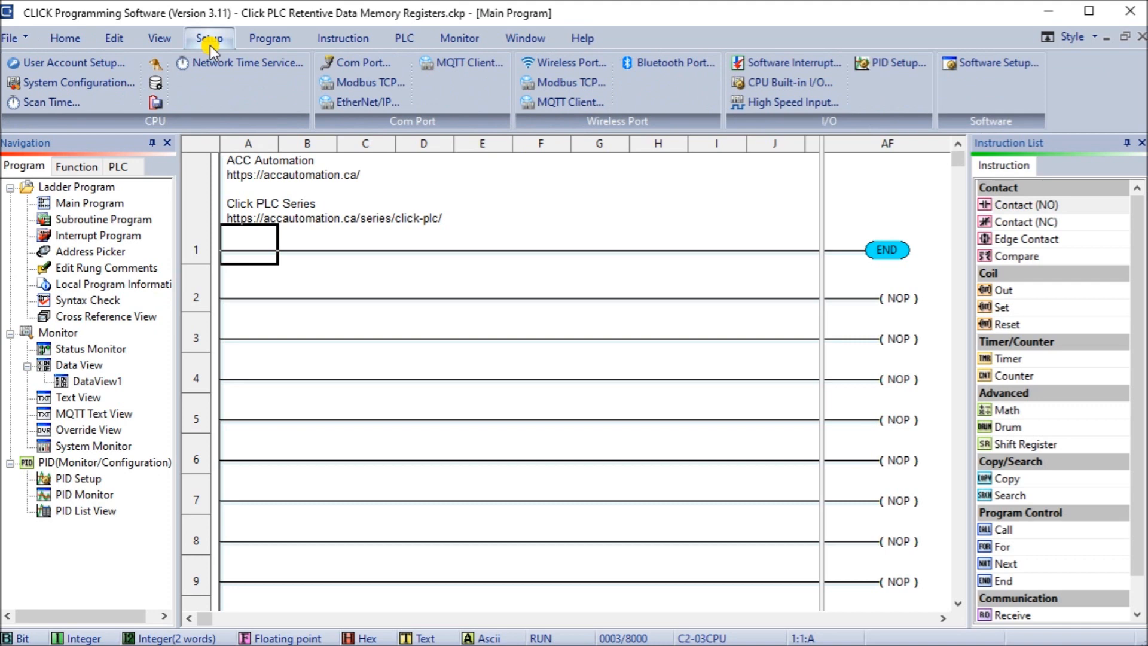
{"action": "left_click", "coordinate": [995, 63]}
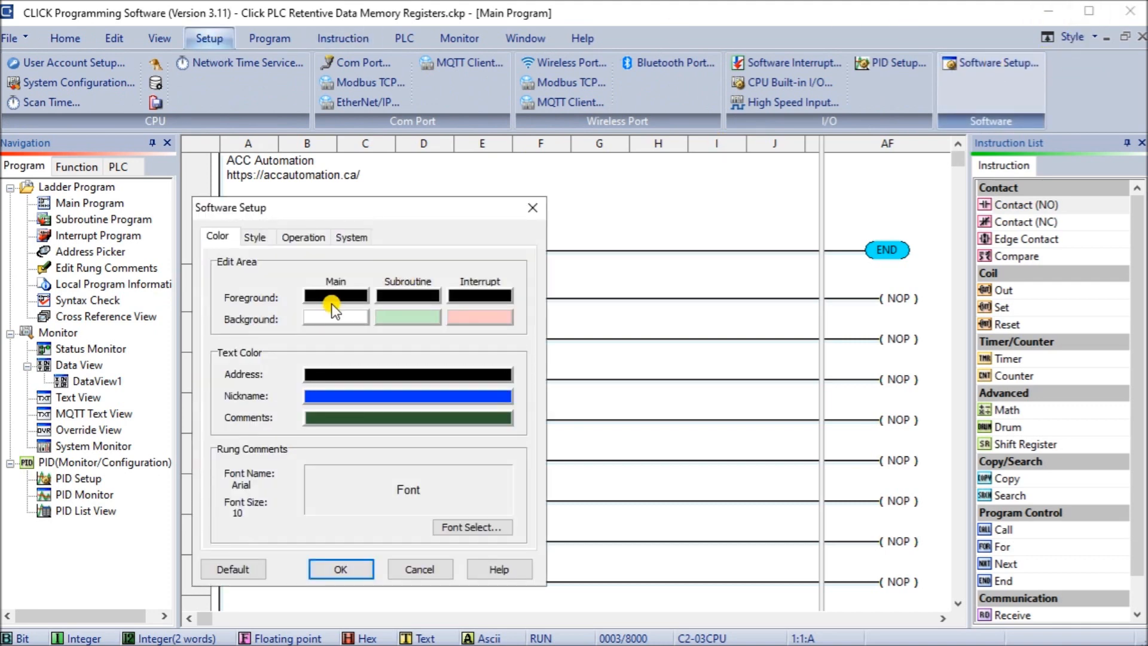
{"action": "left_click", "coordinate": [350, 238]}
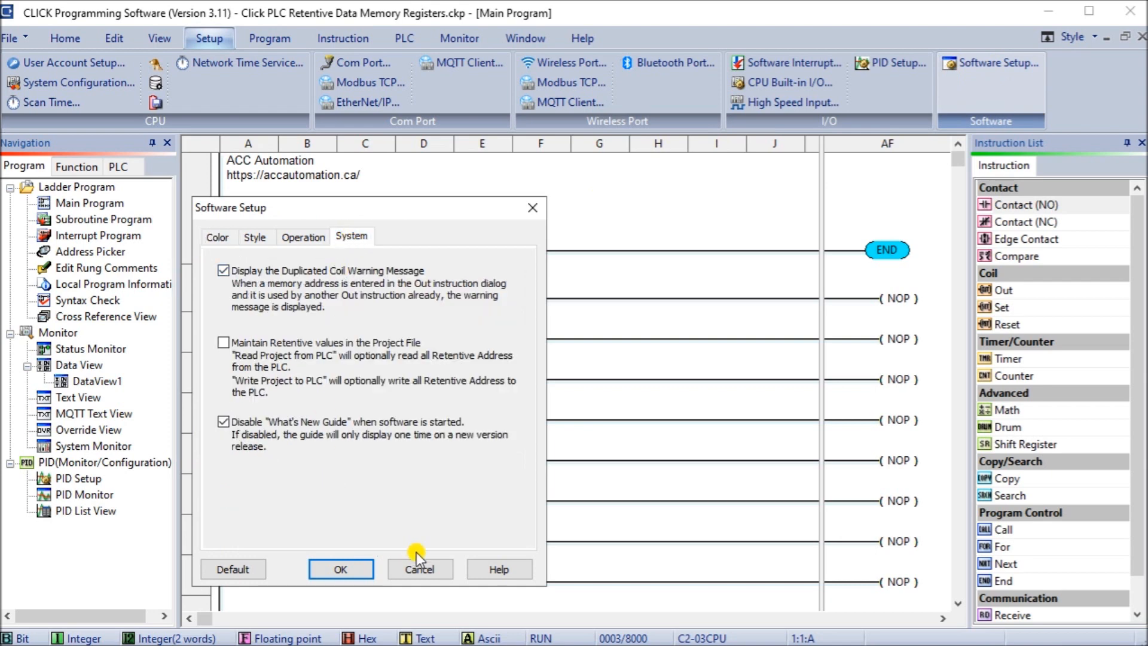
{"action": "left_click", "coordinate": [420, 569]}
Enable maintaining retentive values in the project file in the software setup's system options
{"action": "left_click", "coordinate": [67, 39]}
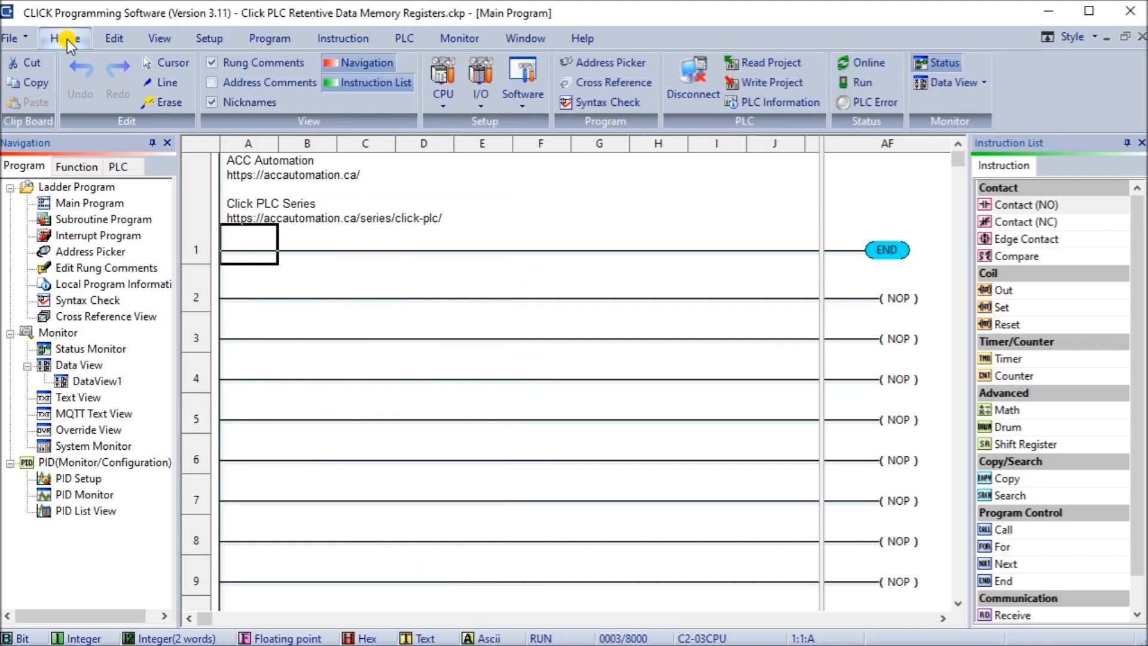
{"action": "left_click", "coordinate": [523, 103]}
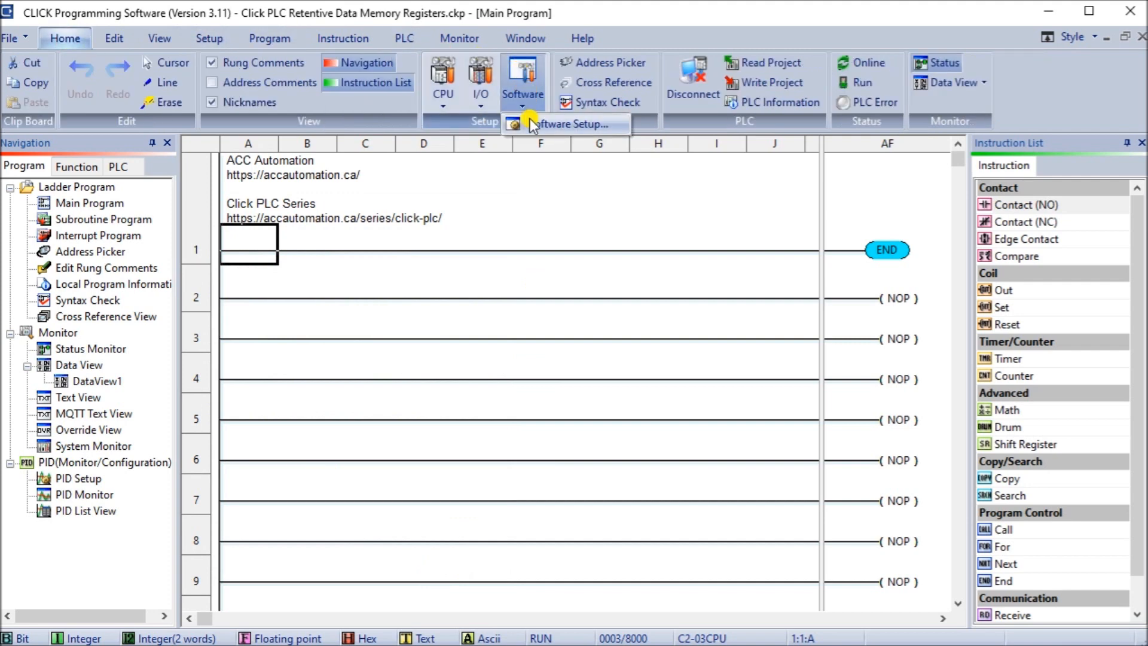
{"action": "left_click", "coordinate": [530, 124]}
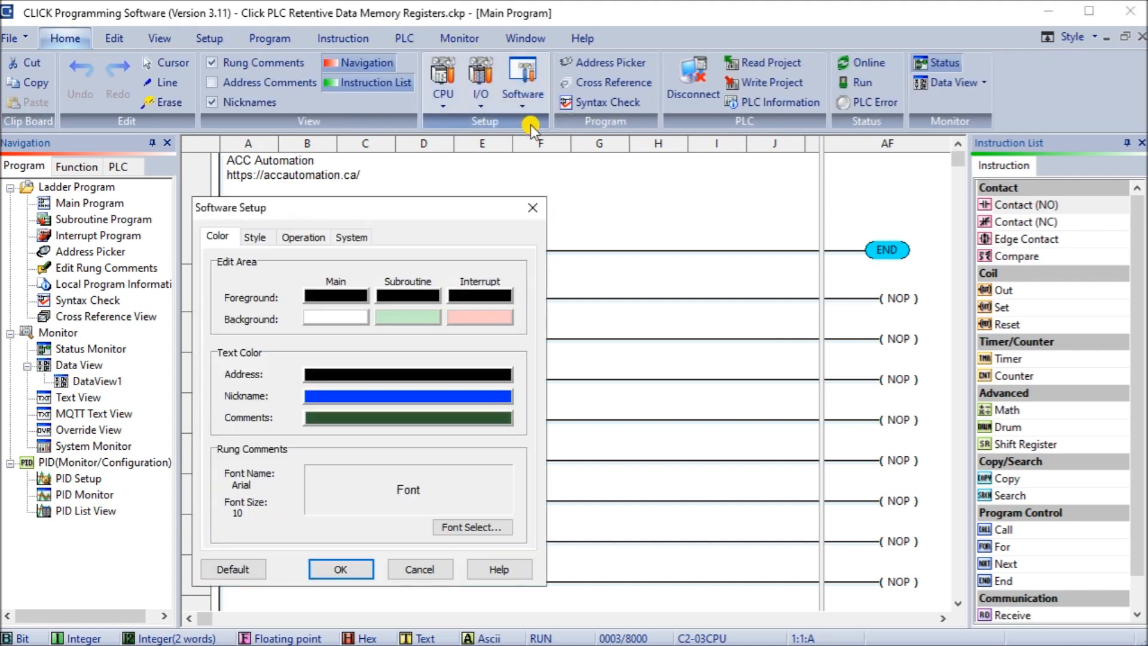
{"action": "left_click", "coordinate": [348, 238]}
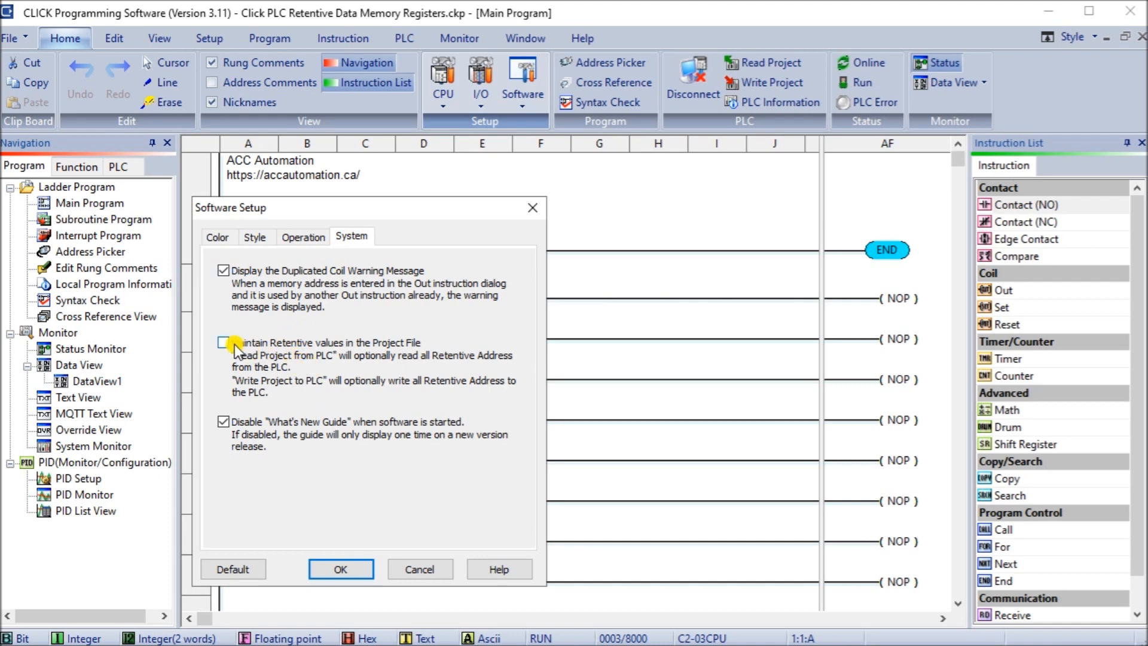
{"action": "left_click", "coordinate": [343, 567]}
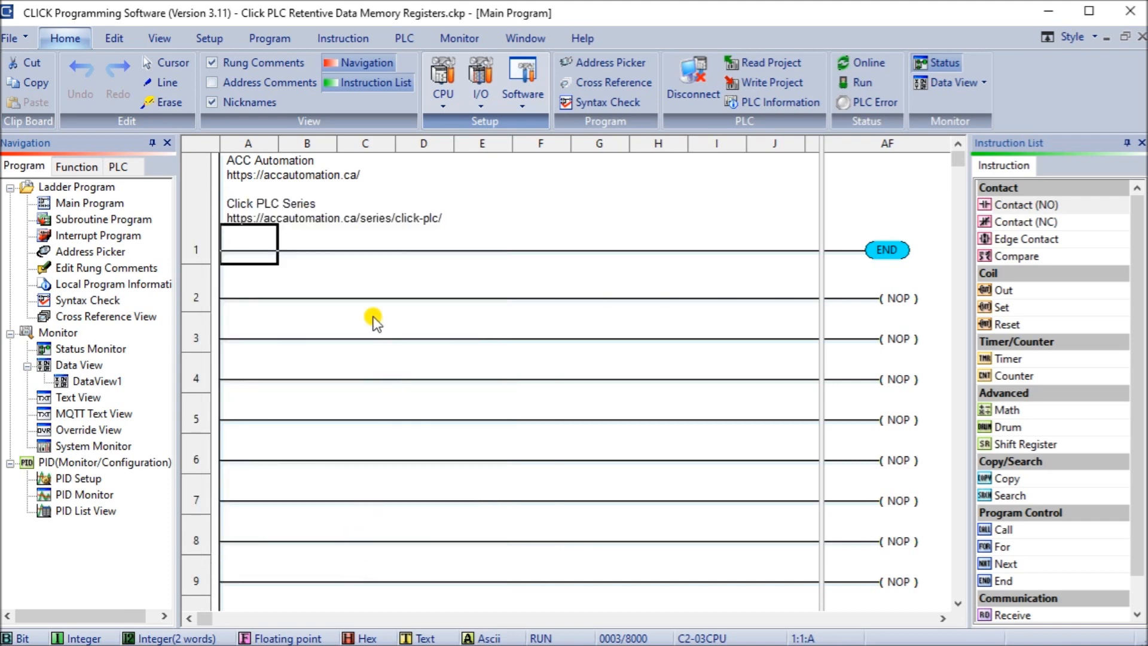
Save the project and upload the PLC's current retentive values into it
{"action": "left_click", "coordinate": [16, 40]}
{"action": "left_click", "coordinate": [28, 150]}
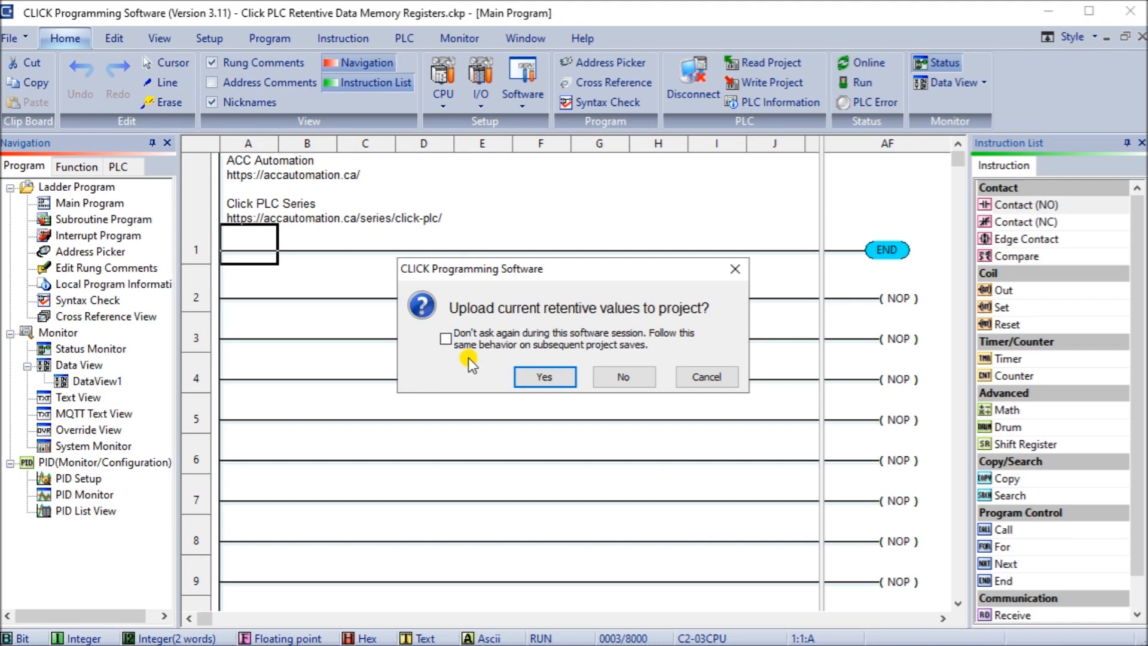
{"action": "left_click", "coordinate": [545, 377]}
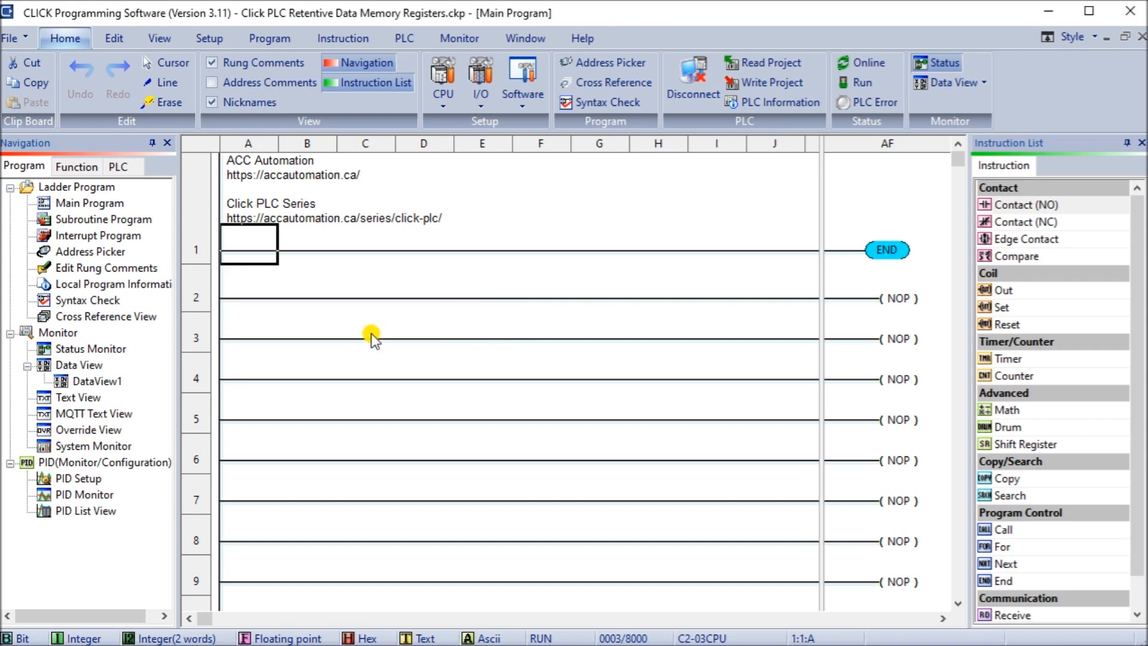
Write the project into the PLC as a RUN time edit, including the project file, and download the retentive values
{"action": "left_click", "coordinate": [756, 84]}
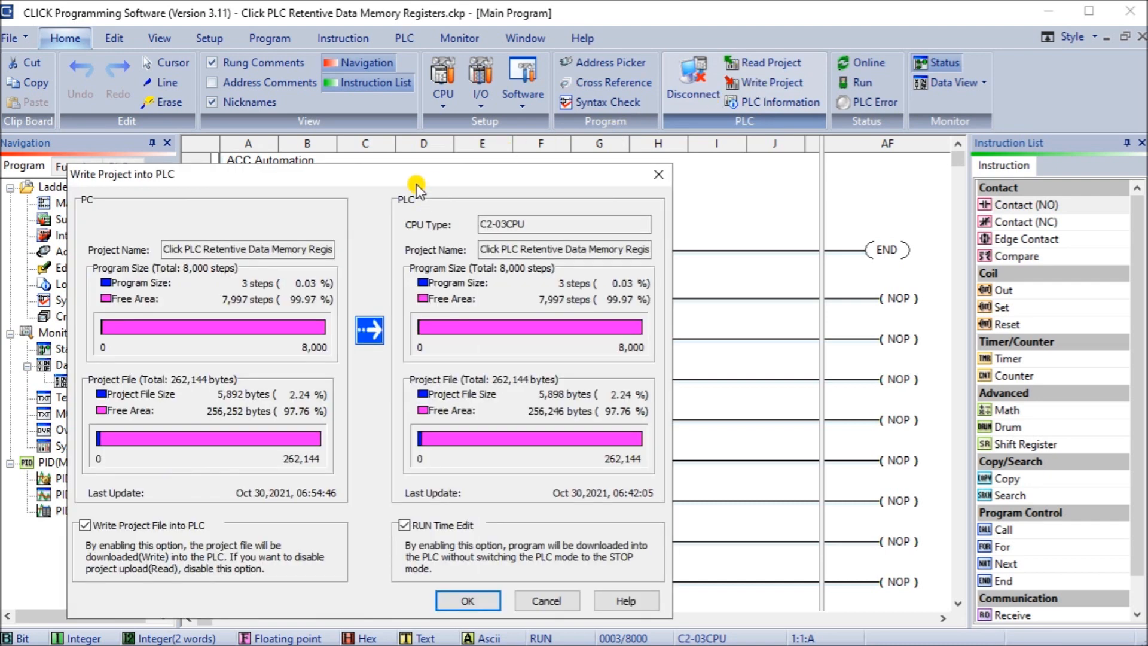
{"action": "left_click_drag", "start_coordinate": [416, 184], "coordinate": [468, 114]}
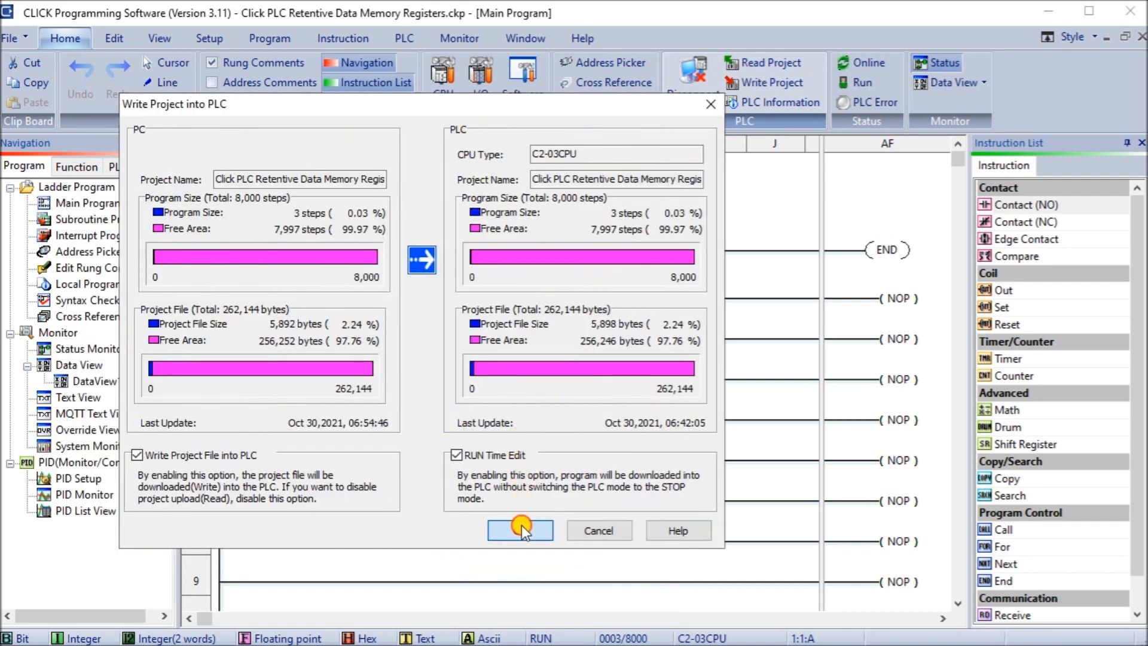
{"action": "left_click", "coordinate": [521, 528]}
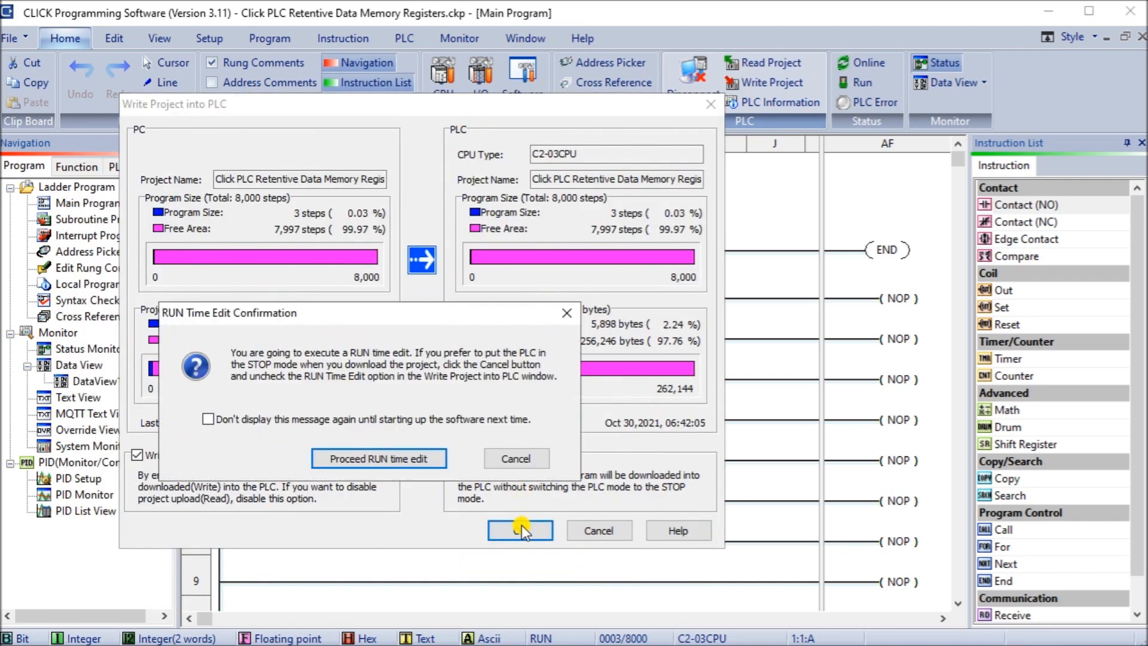
{"action": "left_click", "coordinate": [366, 458]}
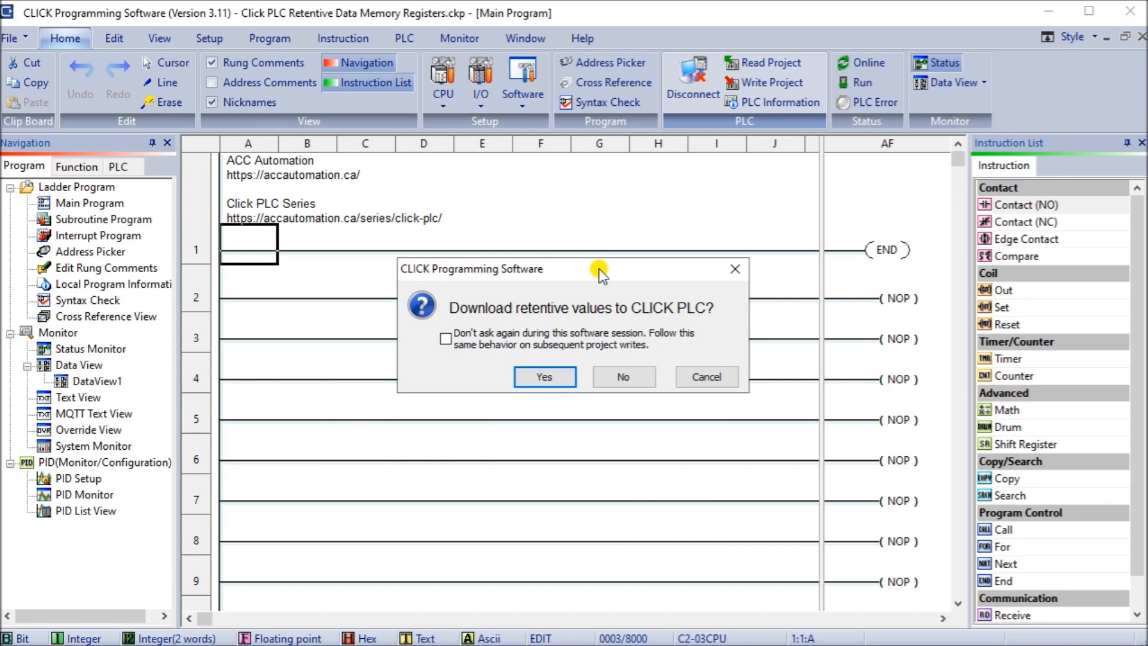
{"action": "left_click", "coordinate": [541, 377]}
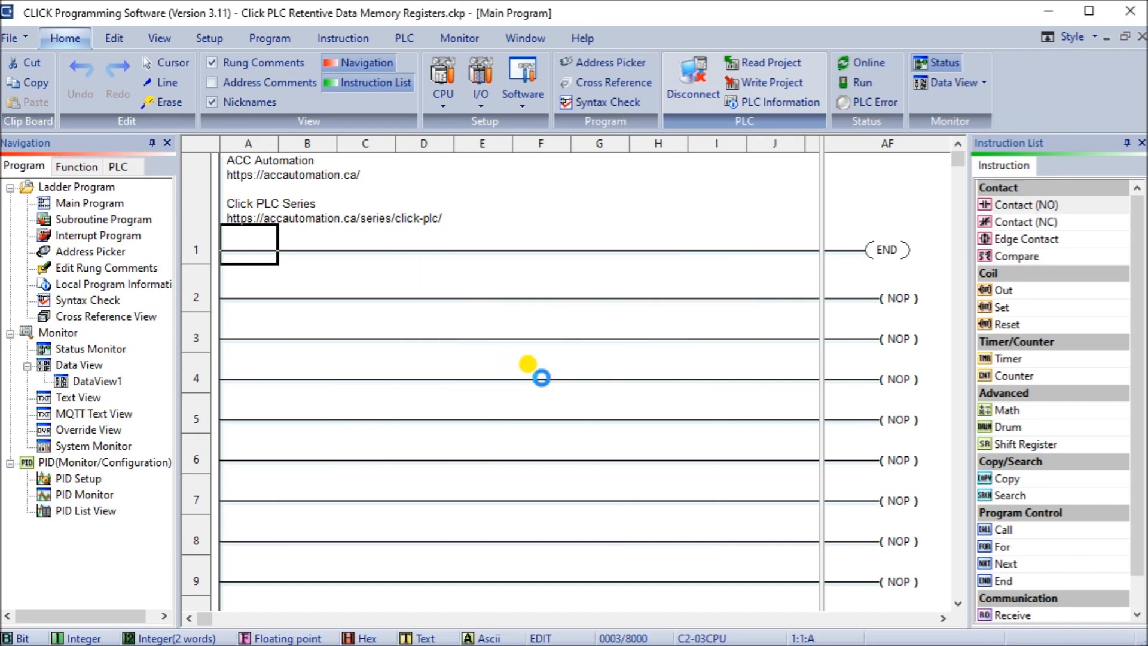
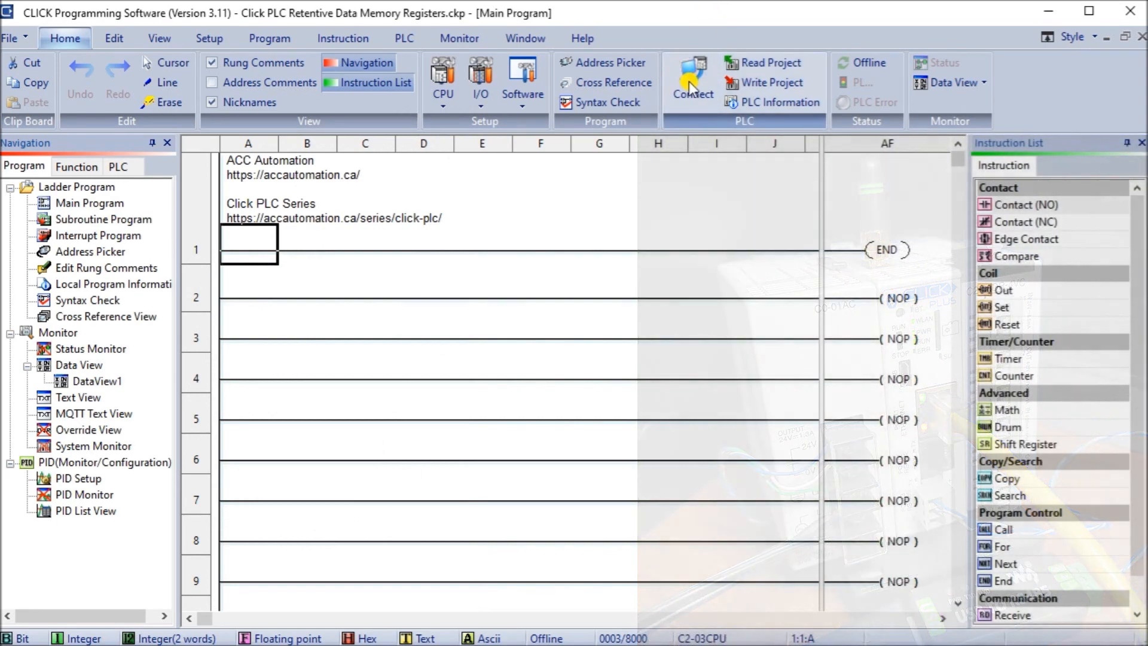
Connect to the PLC and turn on ladder status monitoring
{"action": "left_click", "coordinate": [688, 82]}
{"action": "left_click", "coordinate": [616, 500]}
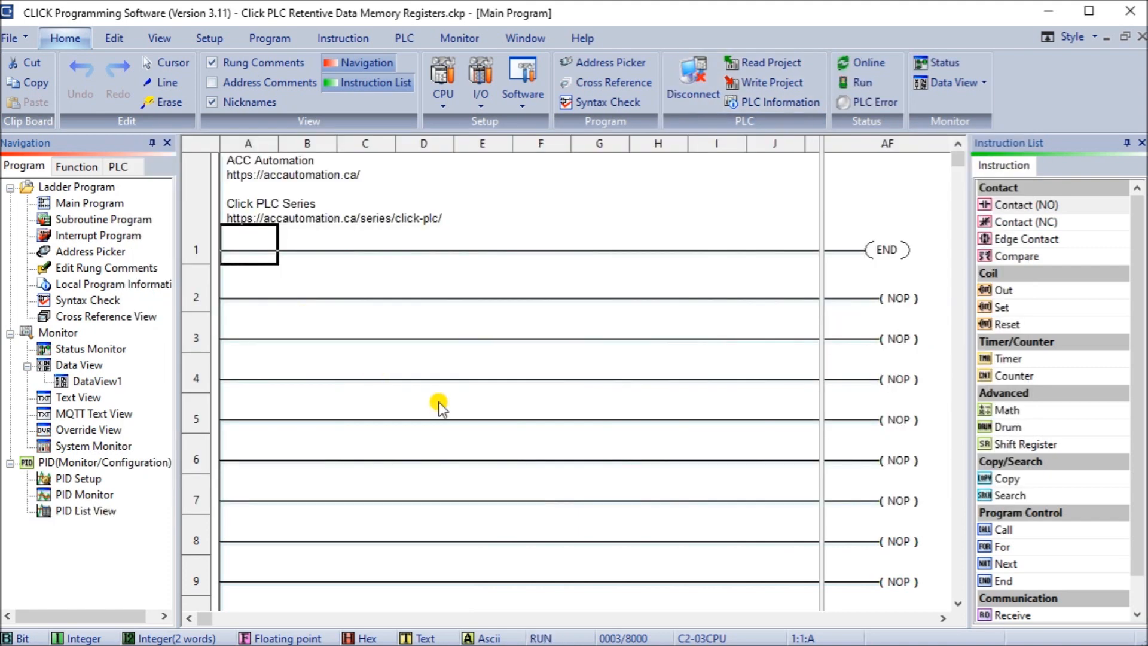
{"action": "left_click", "coordinate": [927, 62]}
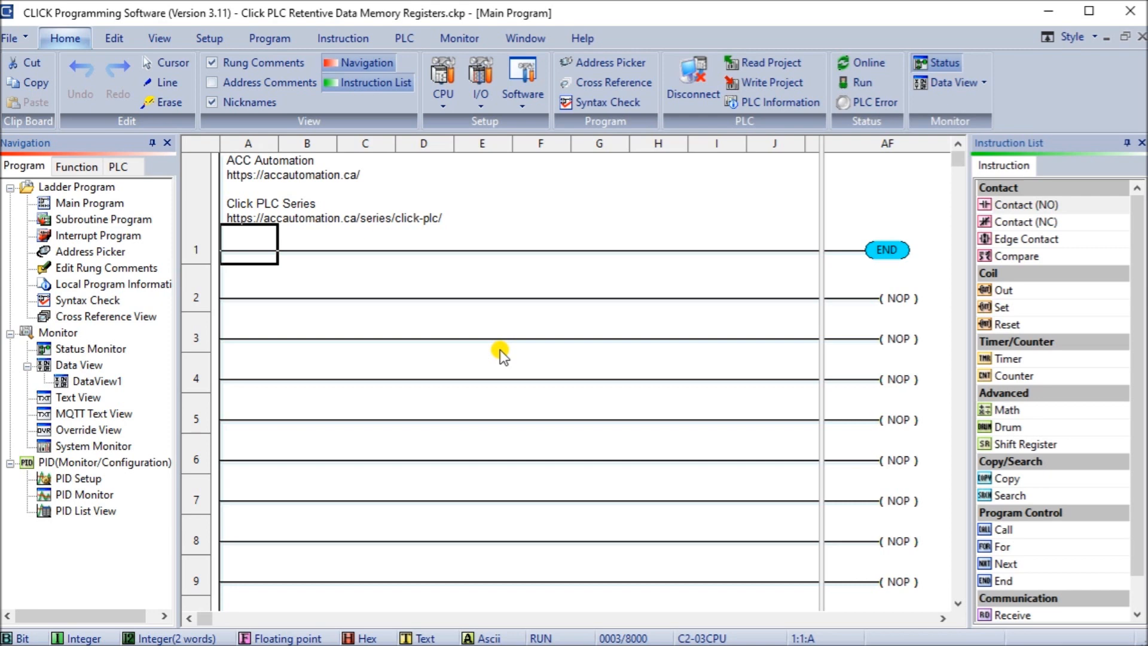
Open the CPU's battery backup setup and set the battery as installed (SC203=ON)
{"action": "left_click", "coordinate": [207, 47]}
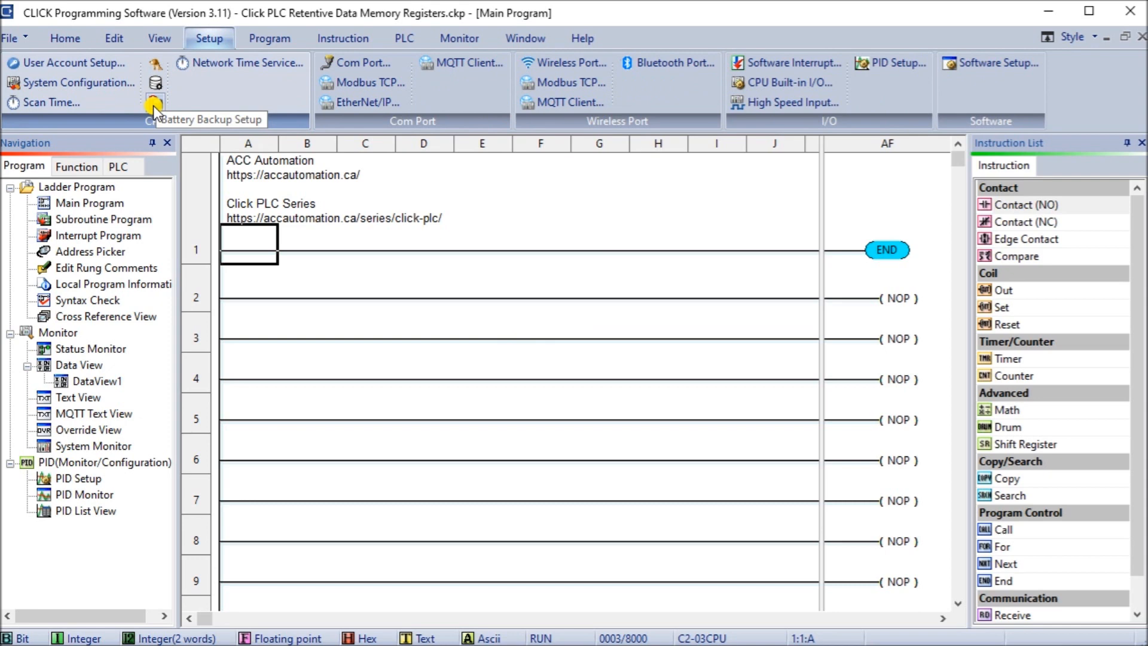
{"action": "left_click", "coordinate": [79, 43]}
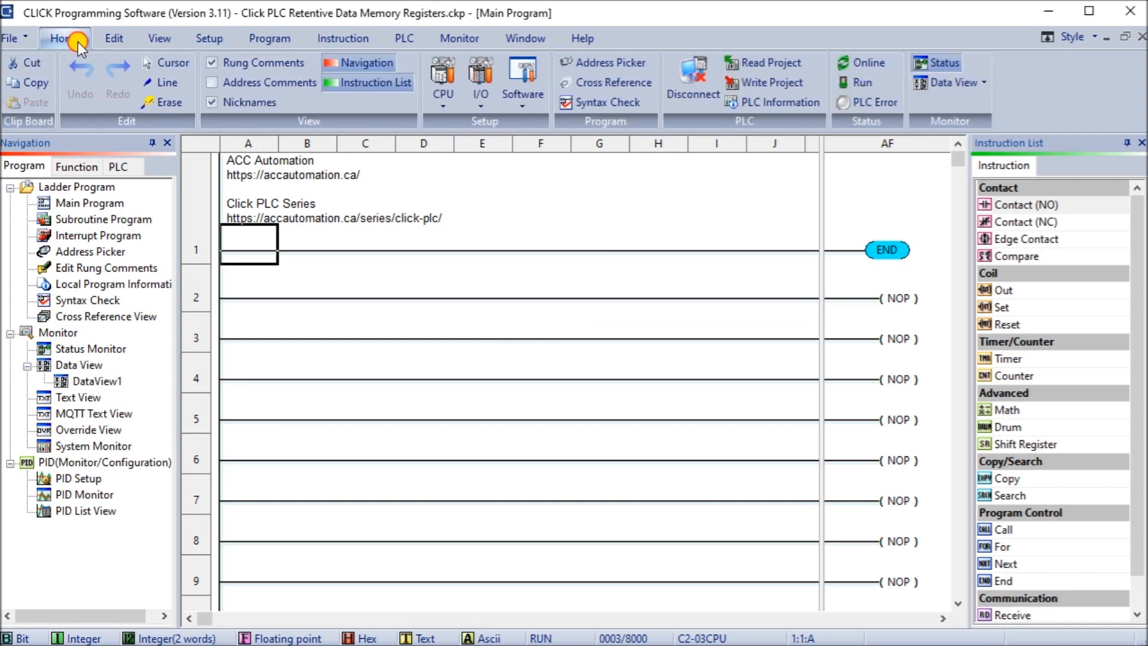
{"action": "left_click", "coordinate": [444, 93]}
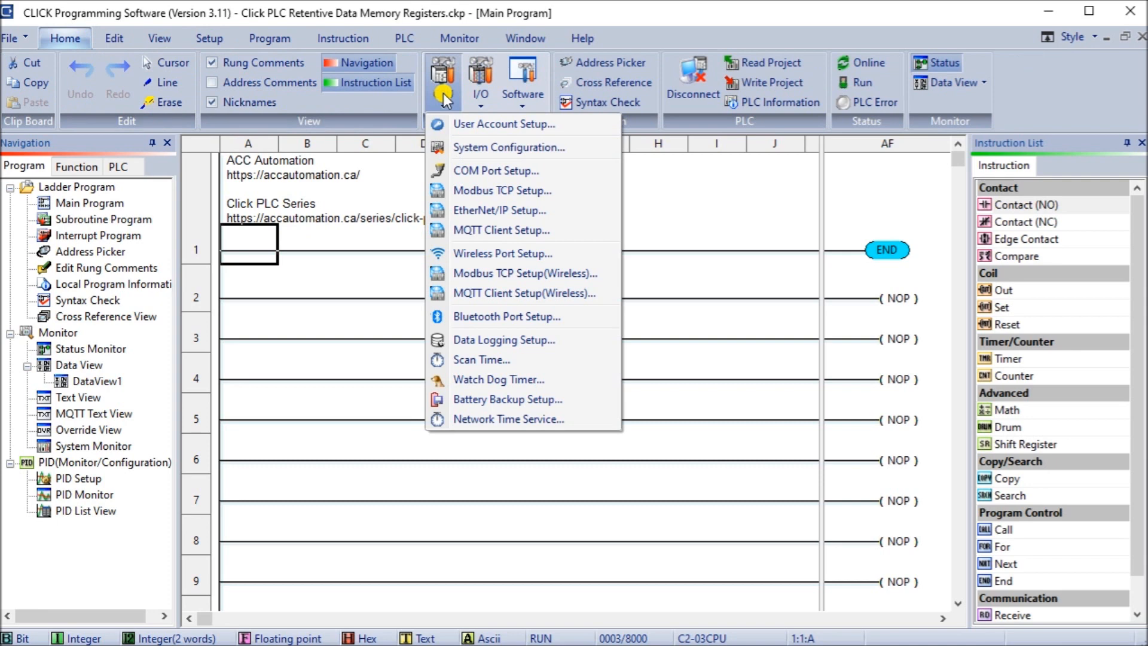
{"action": "left_click", "coordinate": [503, 401]}
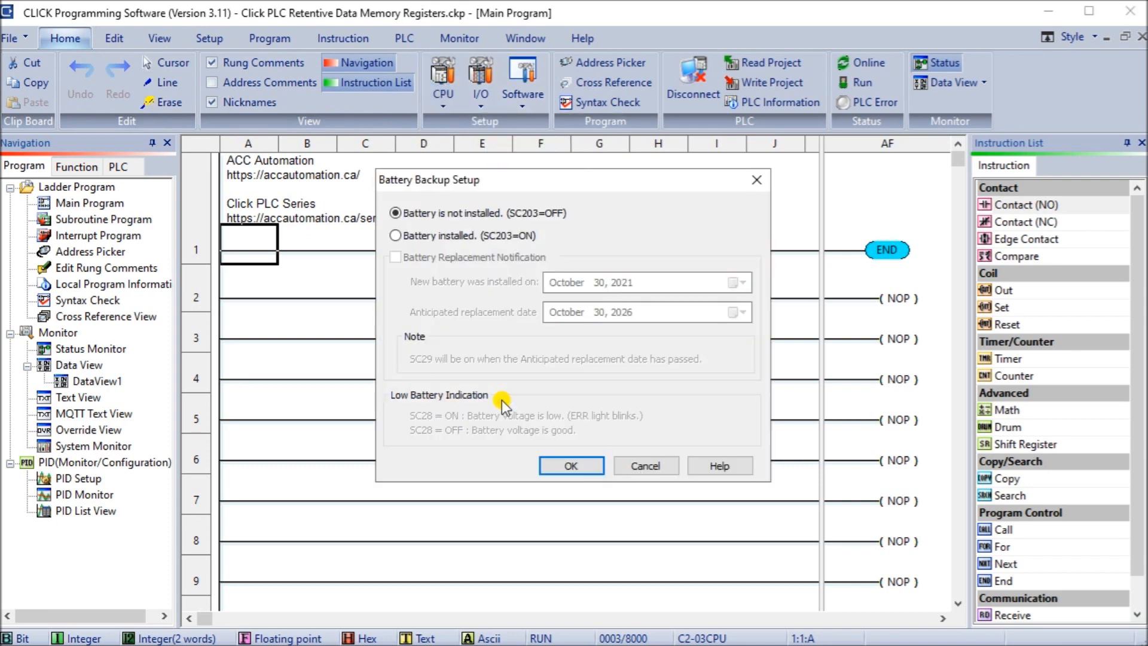
{"action": "left_click_drag", "start_coordinate": [525, 182], "coordinate": [268, 165]}
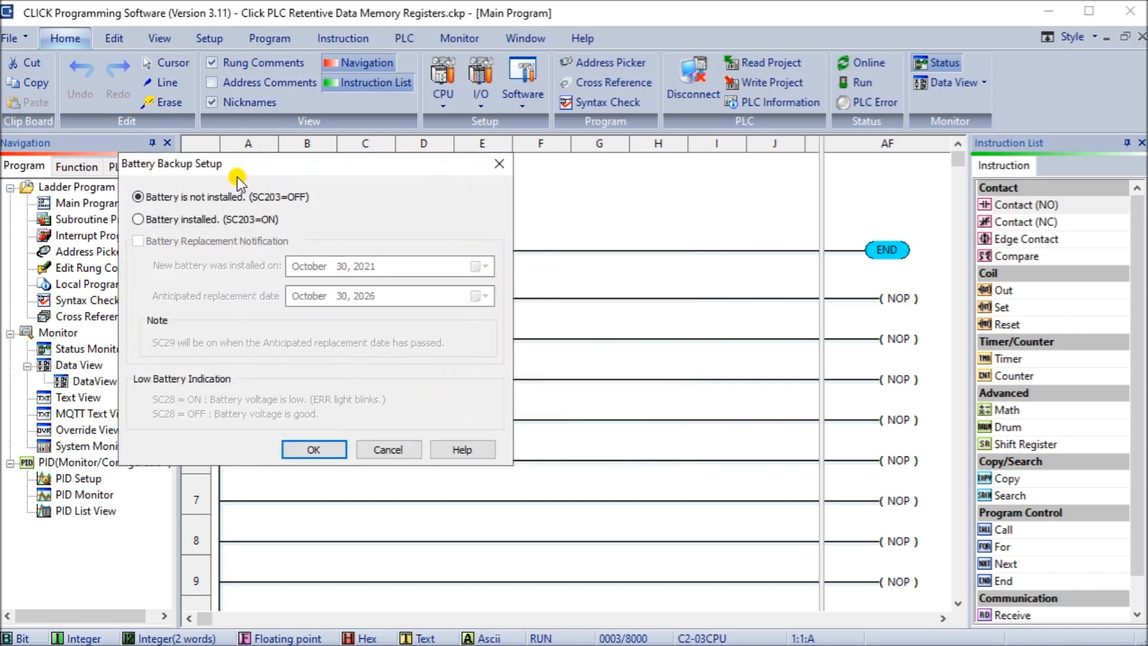
{"action": "left_click", "coordinate": [140, 221]}
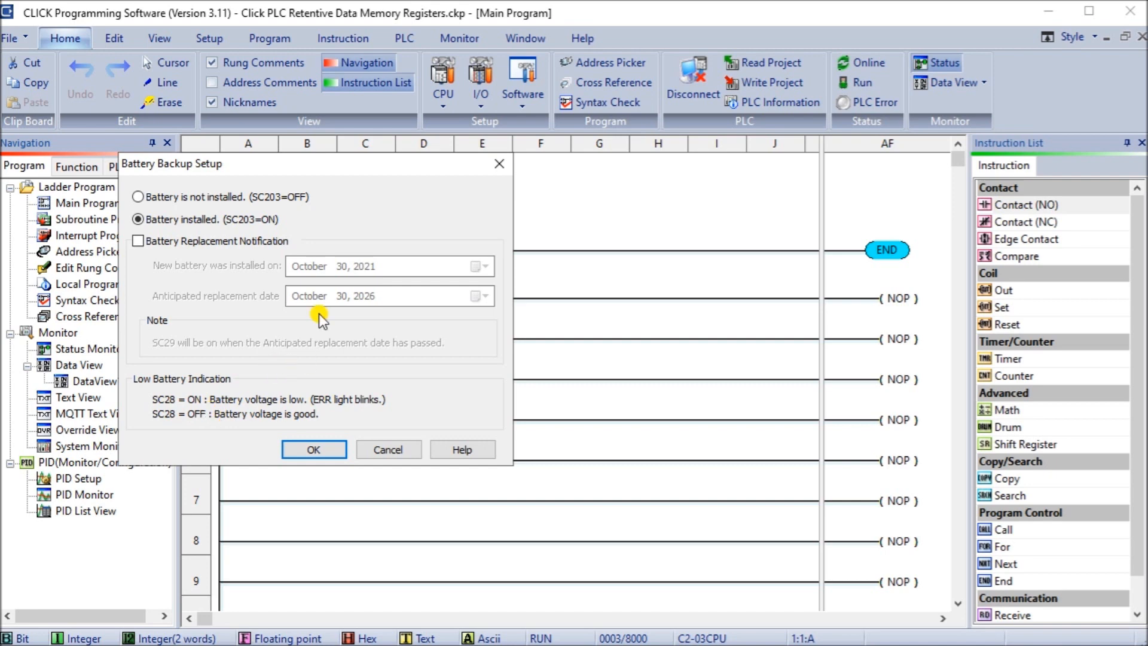
Enable the battery replacement notification with an anticipated replacement date of October 30, 2024, and apply the battery backup setup
{"action": "left_click", "coordinate": [143, 243]}
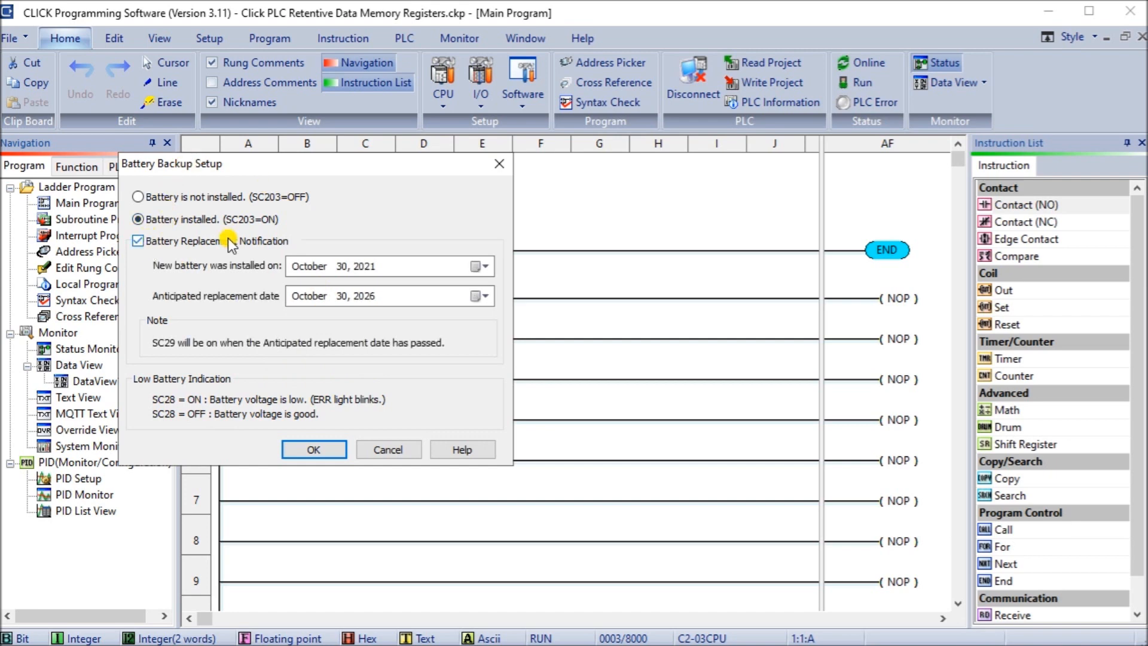
{"action": "left_click", "coordinate": [344, 268]}
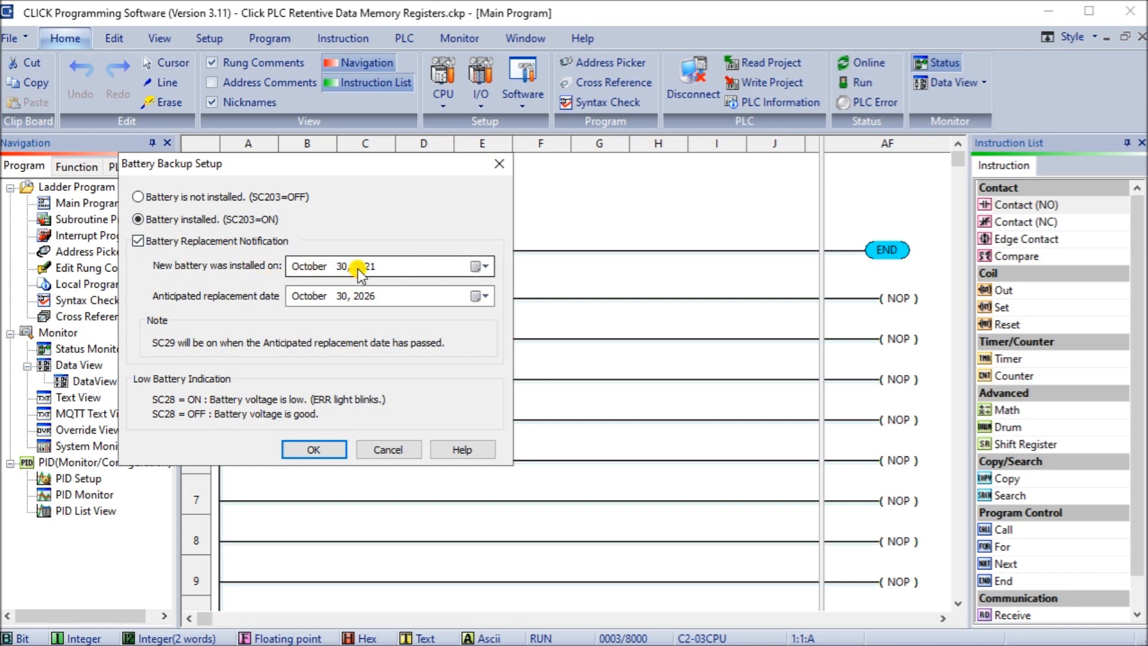
{"action": "left_click", "coordinate": [368, 297]}
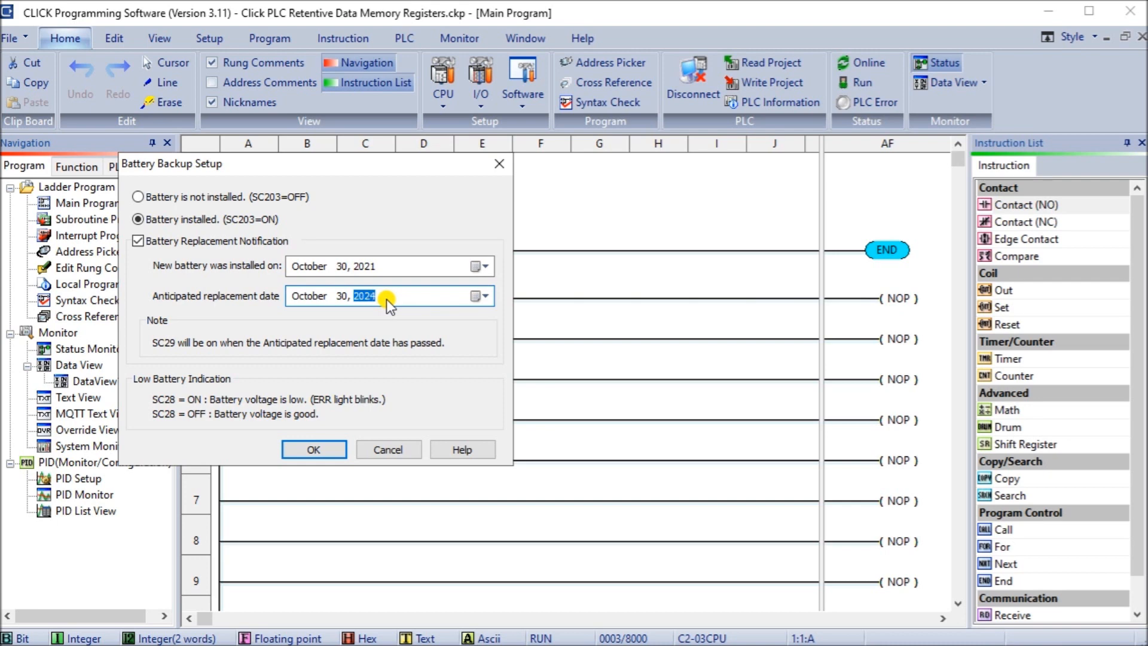
{"action": "left_click", "coordinate": [480, 297]}
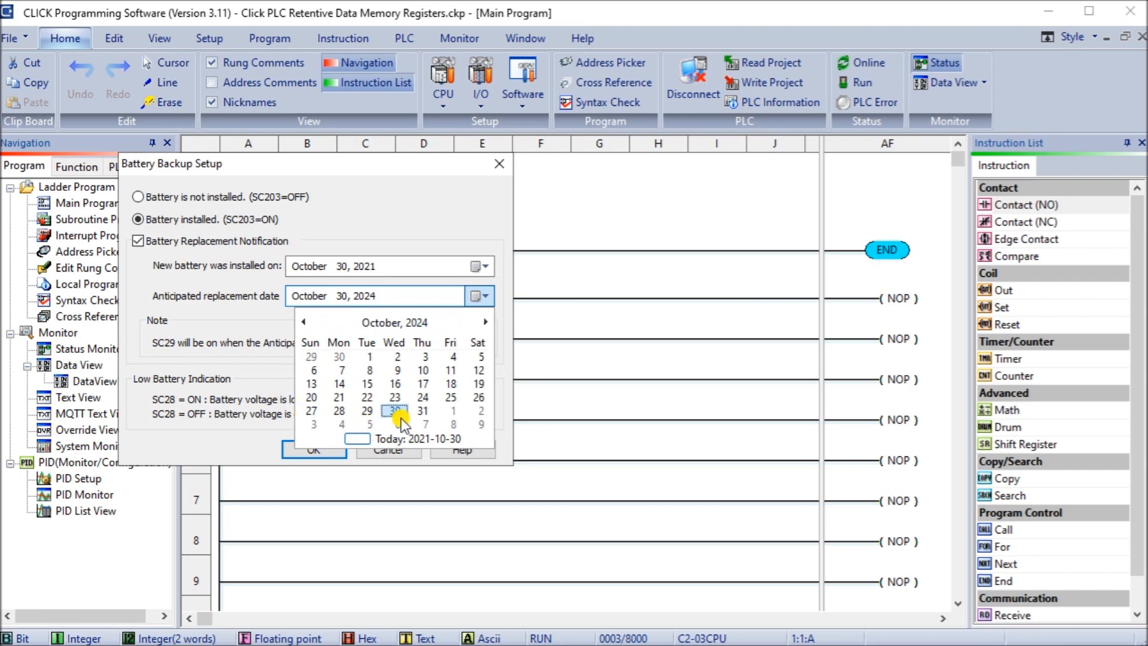
{"action": "left_click", "coordinate": [423, 221]}
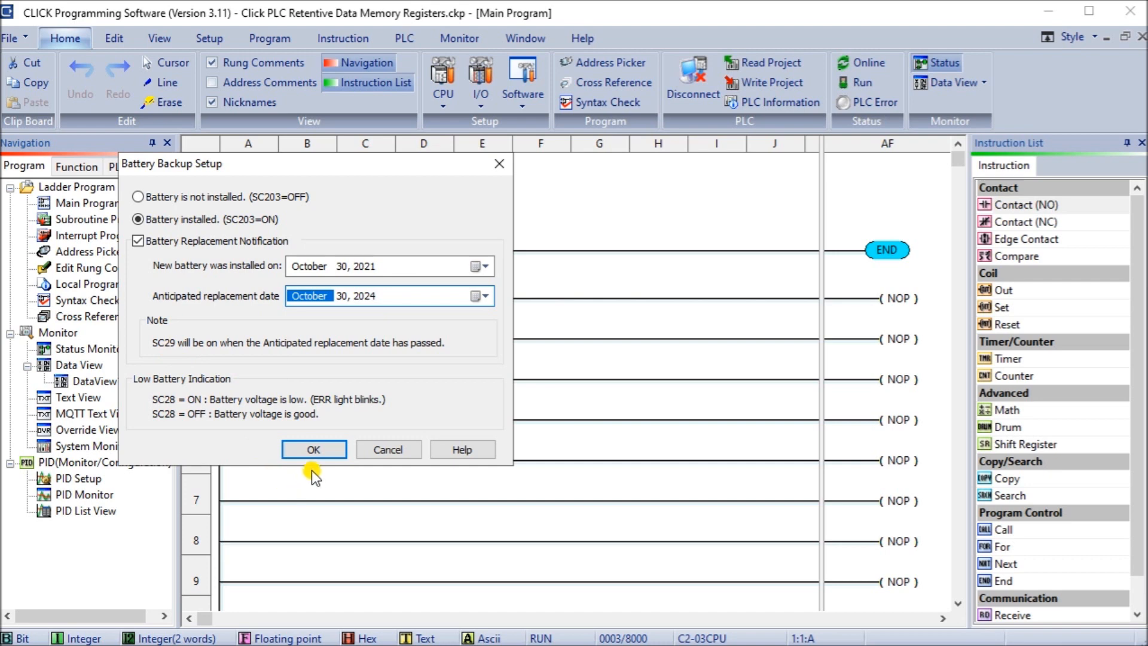
{"action": "left_click", "coordinate": [317, 450]}
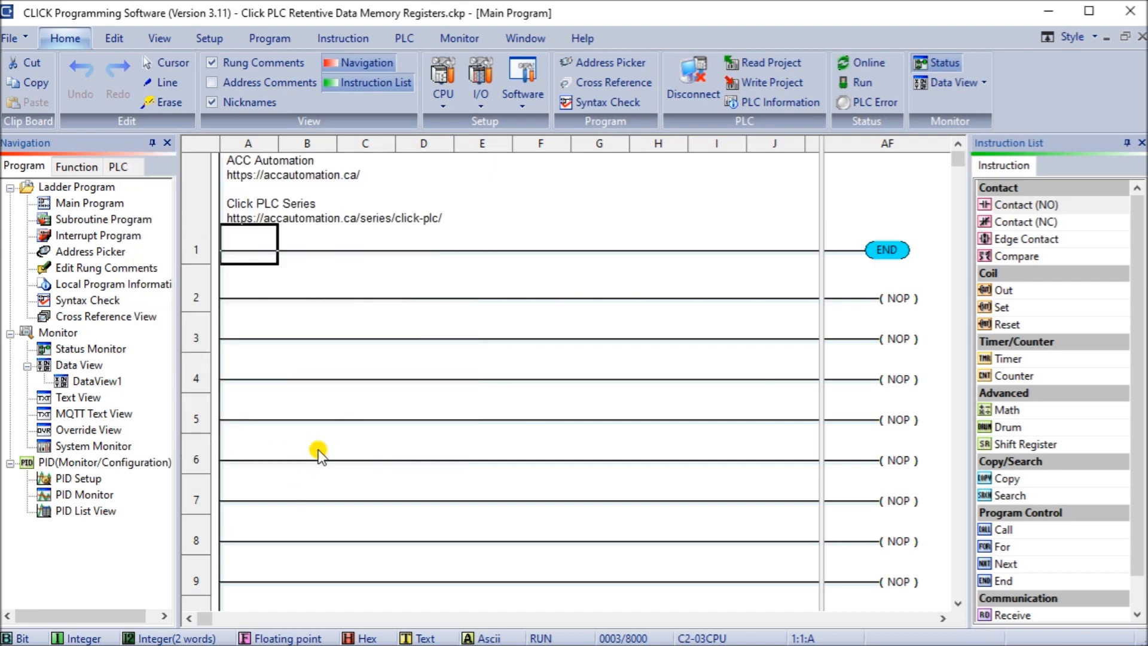
Upload the current retentive values to the project, write it into the PLC as a RUN time edit, and download the retentive values
{"action": "left_click", "coordinate": [749, 81]}
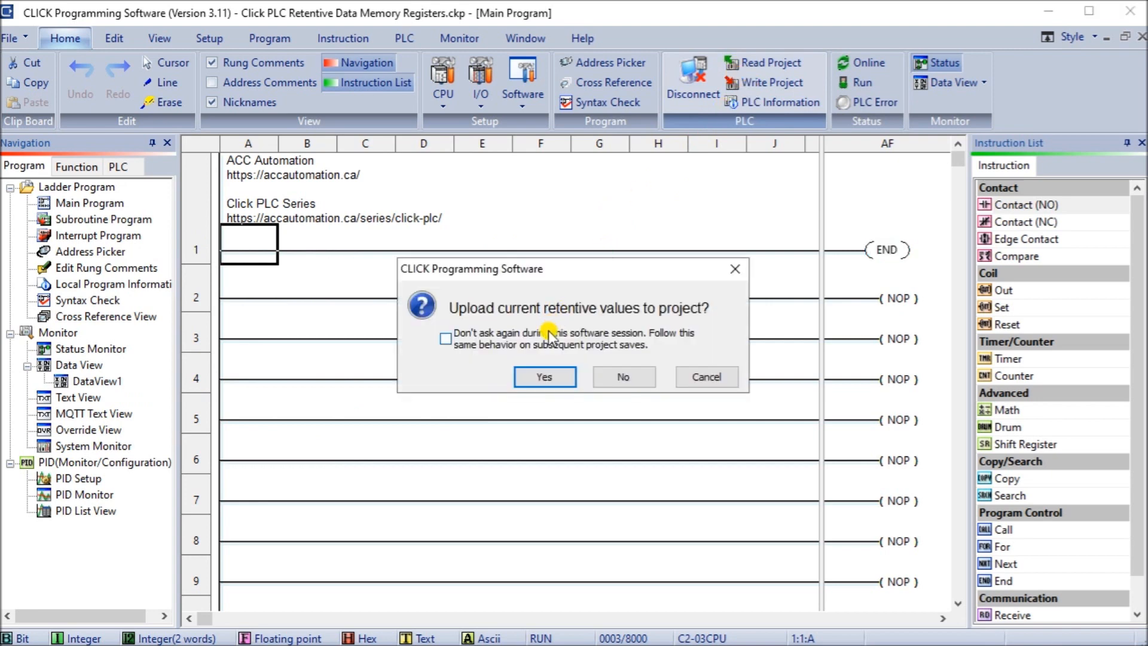
{"action": "left_click", "coordinate": [545, 376]}
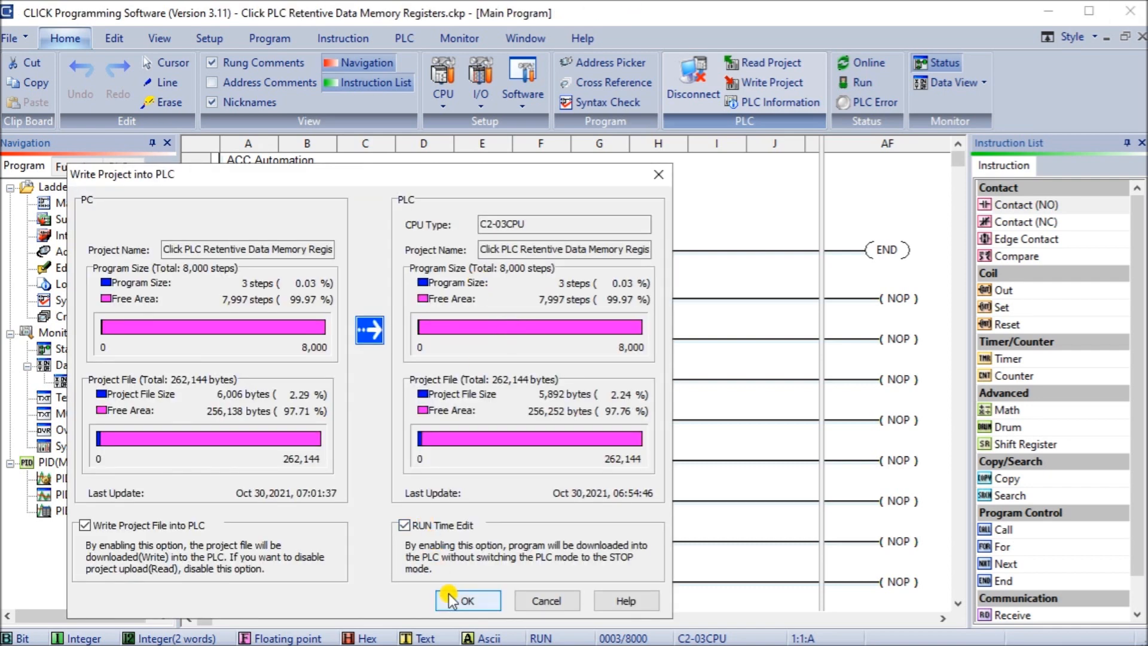
{"action": "left_click", "coordinate": [471, 602]}
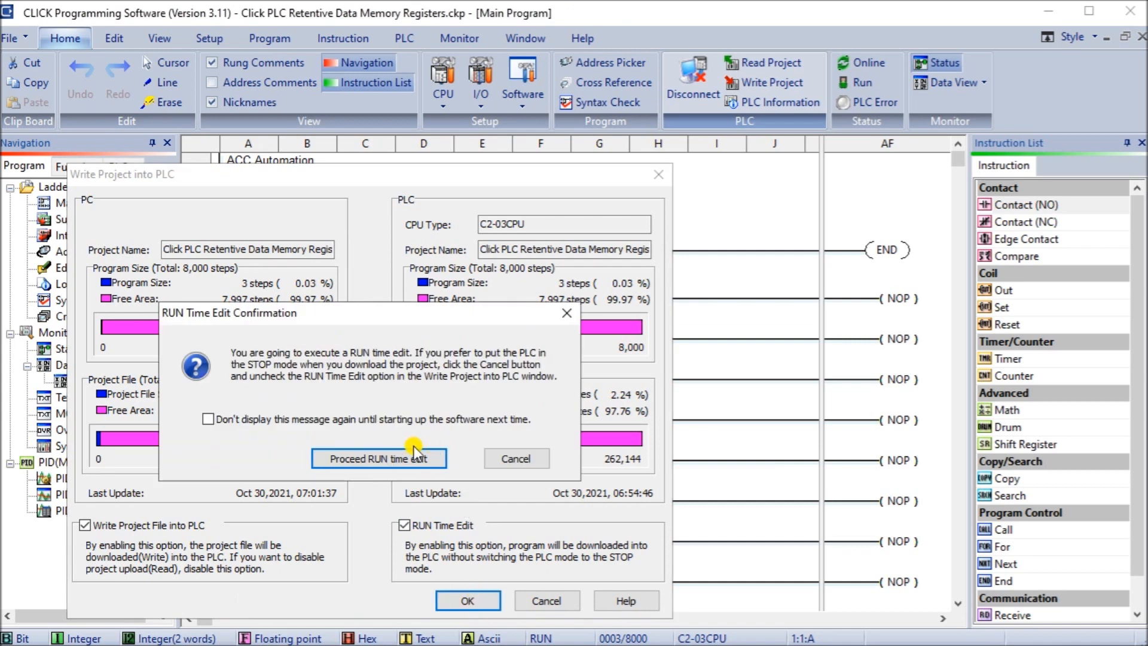
{"action": "left_click", "coordinate": [393, 457]}
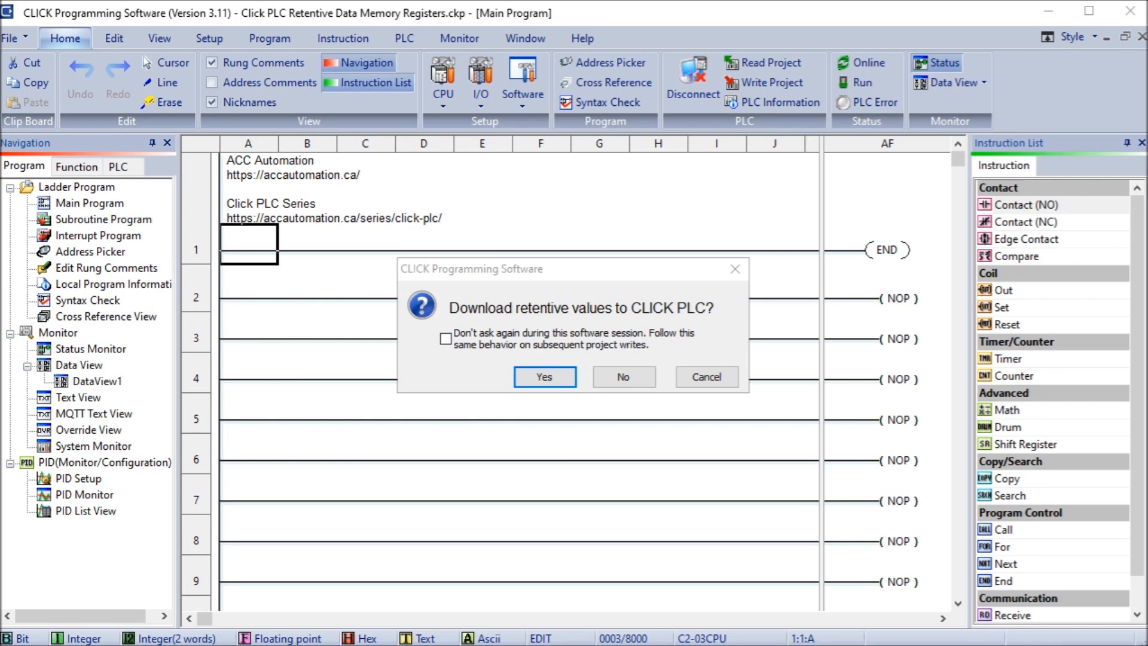
{"action": "left_click", "coordinate": [546, 377]}
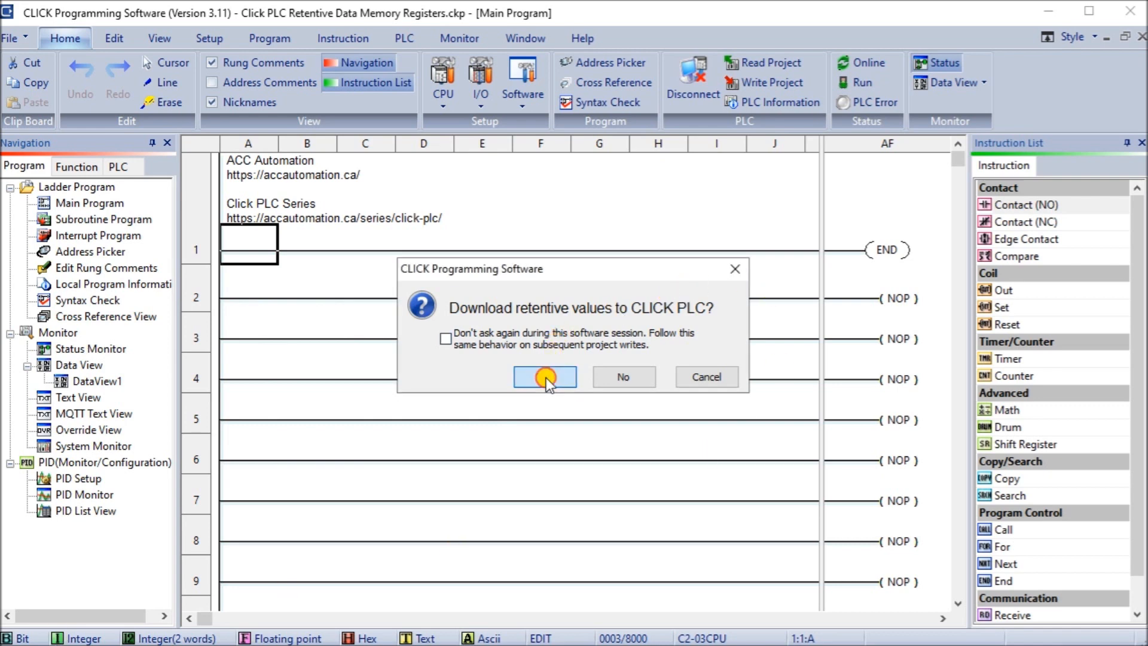